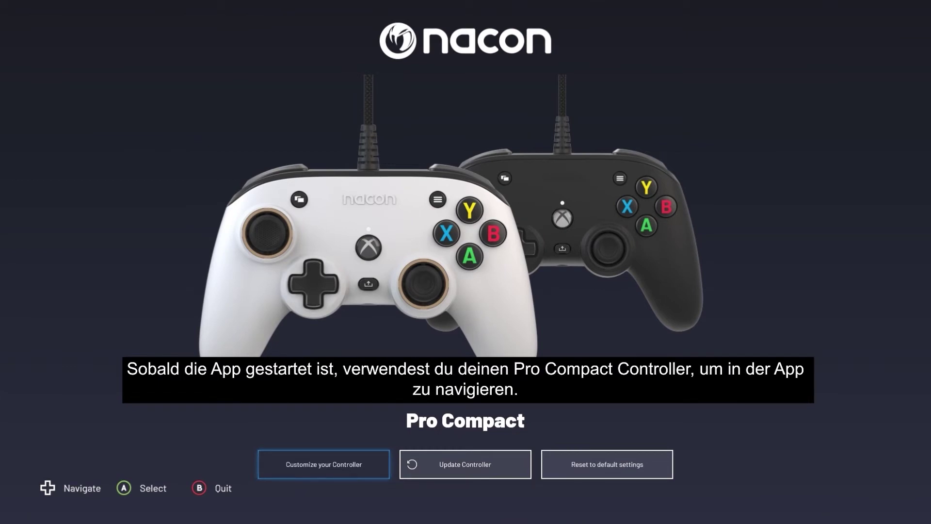
# Browse the Update and Reset to defaults options, then return to Customize your Controller.
pyautogui.press('Right')
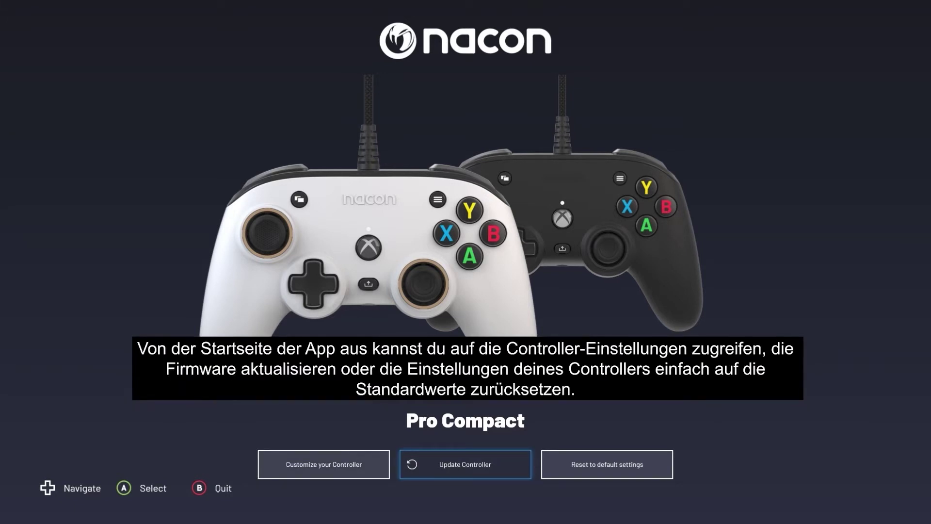
pyautogui.press('Right')
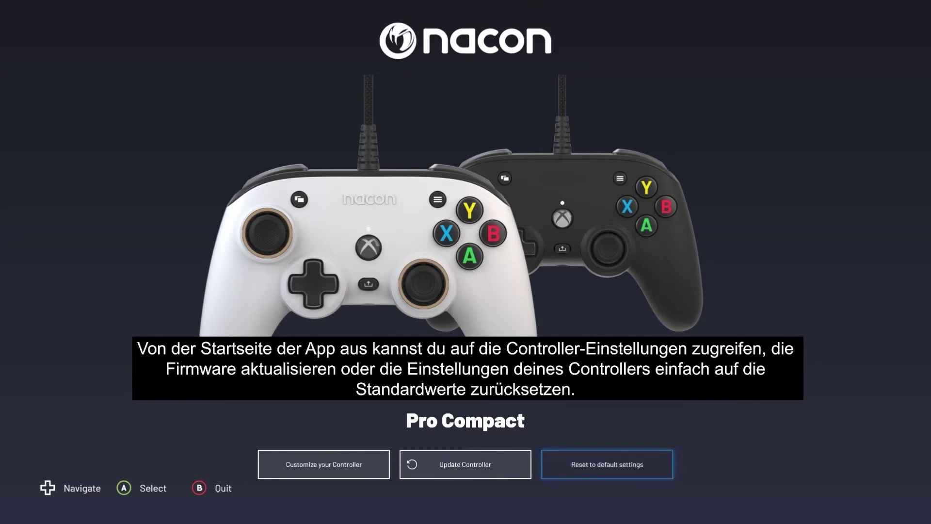
pyautogui.press('Left')
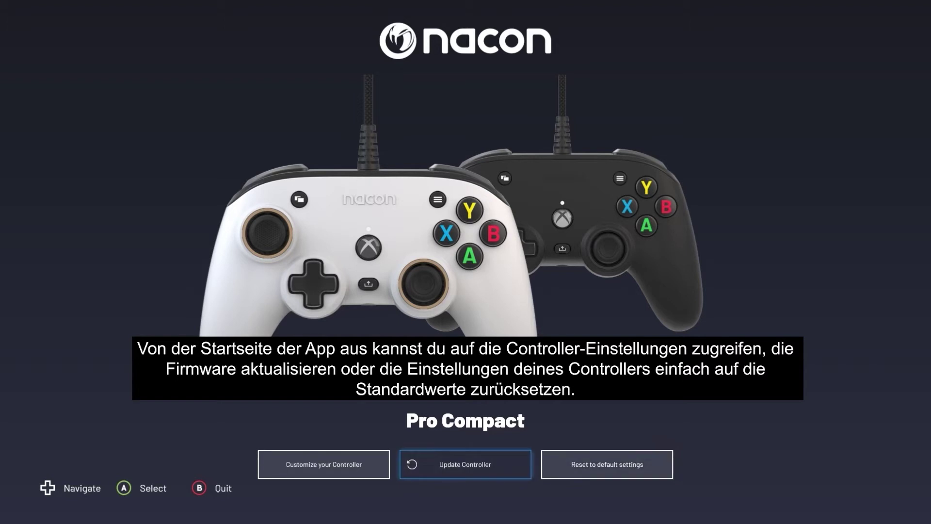
pyautogui.press('Left')
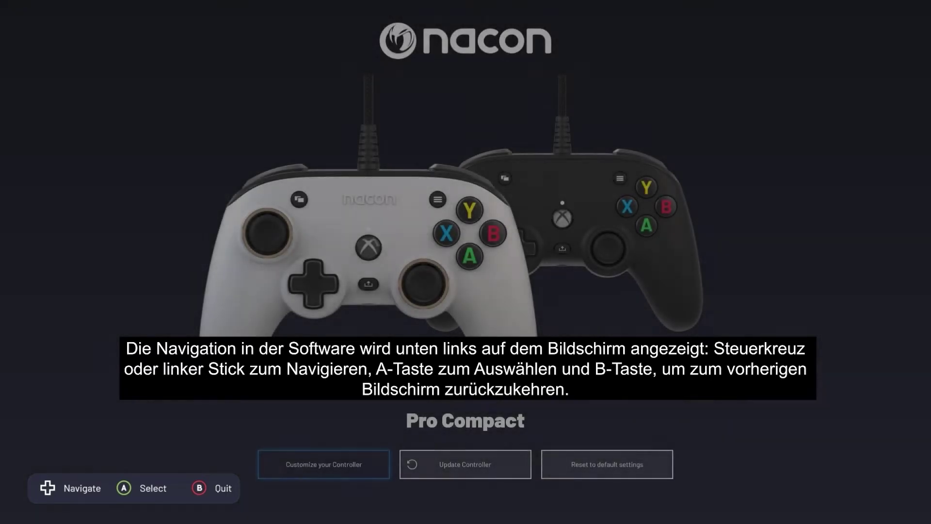
pyautogui.click(466, 464)
pyautogui.press('Left')
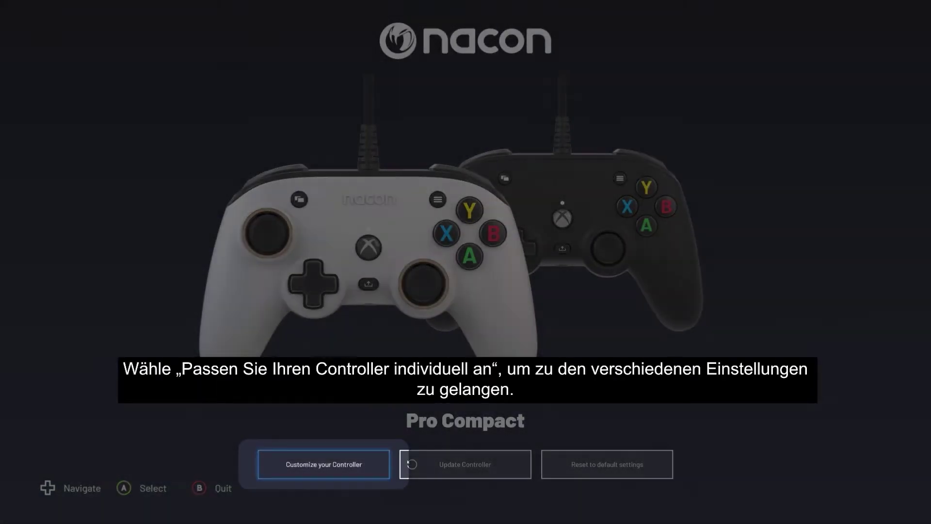
# Enter the Customize your controller page from the Pro Compact home screen.
pyautogui.press('Return')
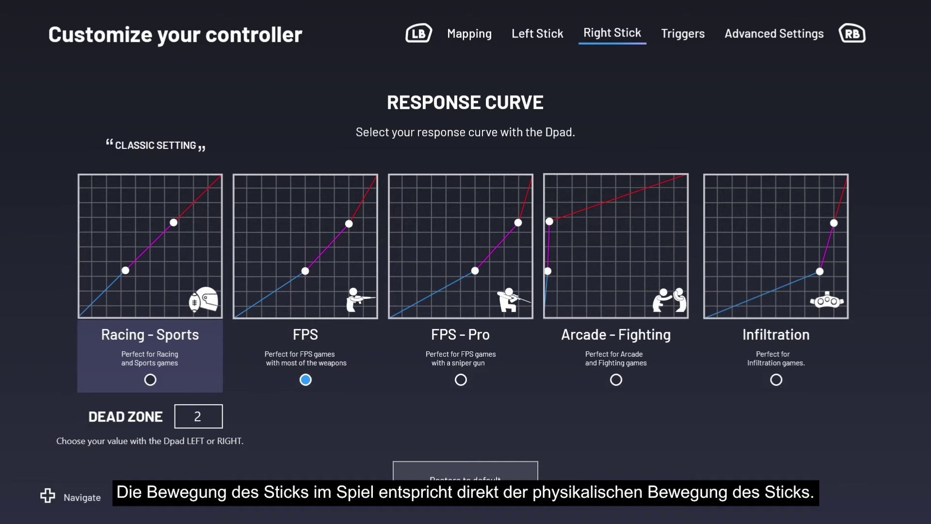
# Cycle the right stick curves through Racing - Sports, FPS and FPS - Pro, ending on Arcade - Fighting.
pyautogui.press('Return')
pyautogui.press('Right')
pyautogui.press('Return')
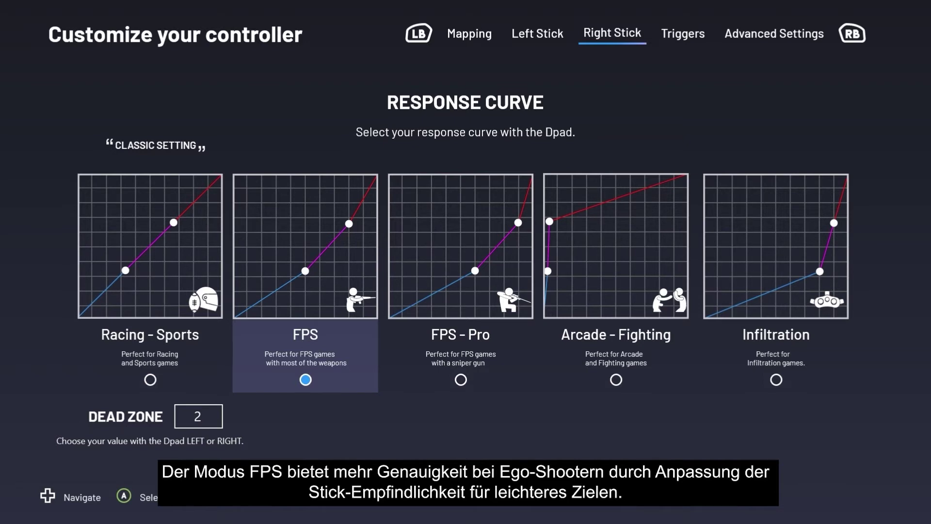
pyautogui.press('Right')
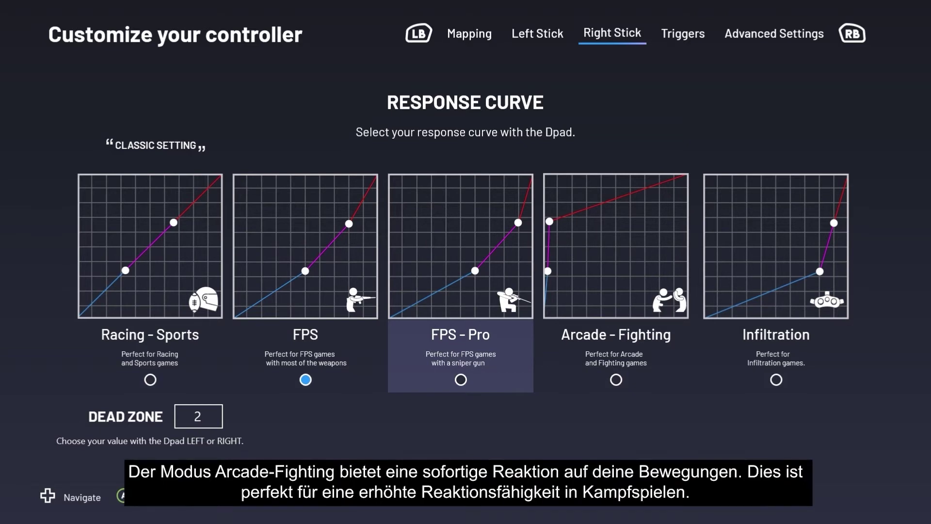
pyautogui.press('Return')
pyautogui.press('Right')
pyautogui.press('Return')
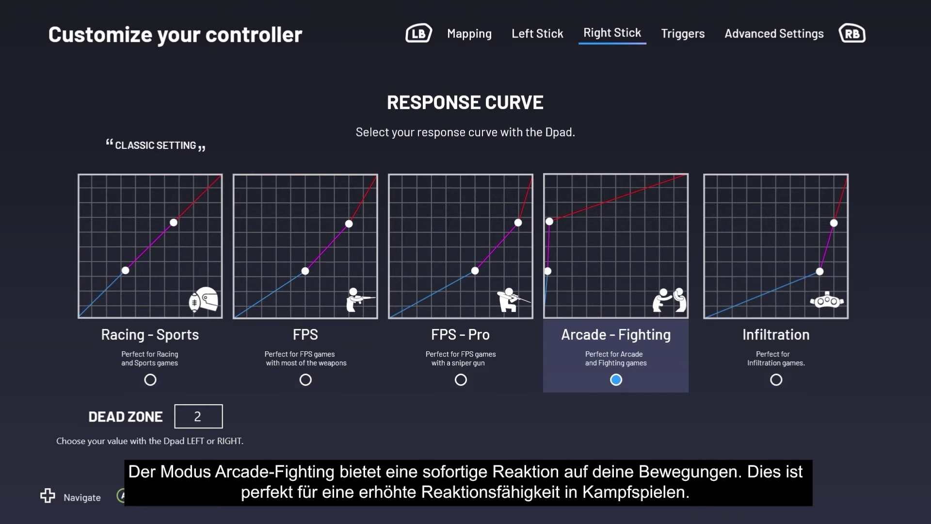
# Give the left stick the Infiltration response curve and raise its dead zone to 6.
pyautogui.press('Right')
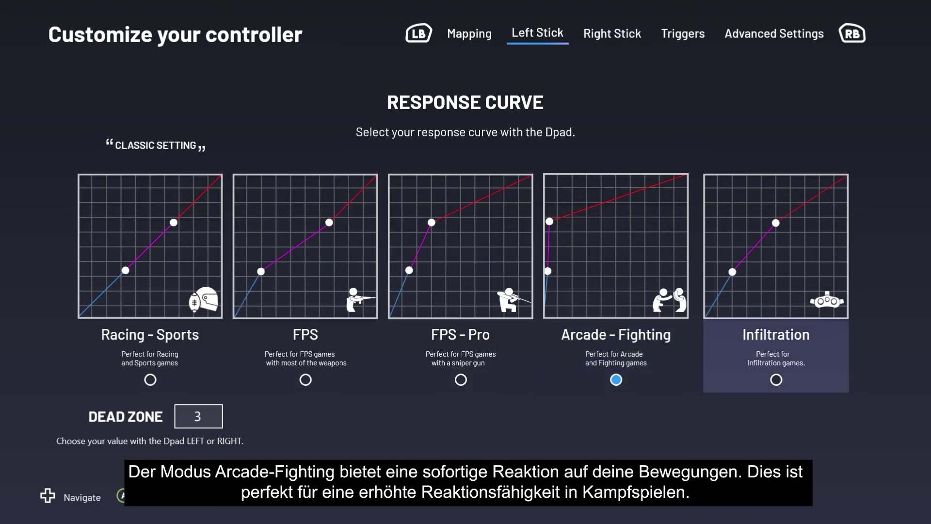
pyautogui.press('Return')
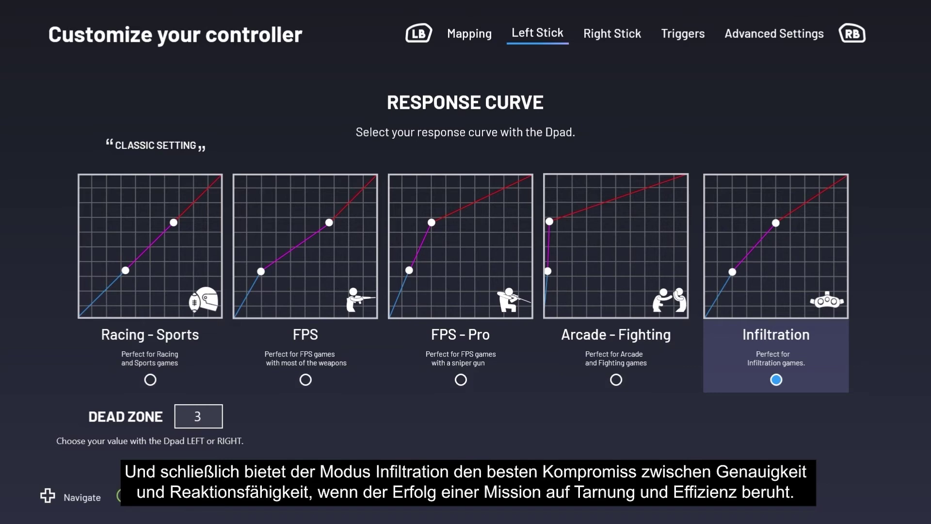
pyautogui.press('Down')
pyautogui.press('Right')
pyautogui.press('Right')
pyautogui.press('Right')
pyautogui.press('Right')
pyautogui.press('Right')
pyautogui.press('Right')
pyautogui.press('Right')
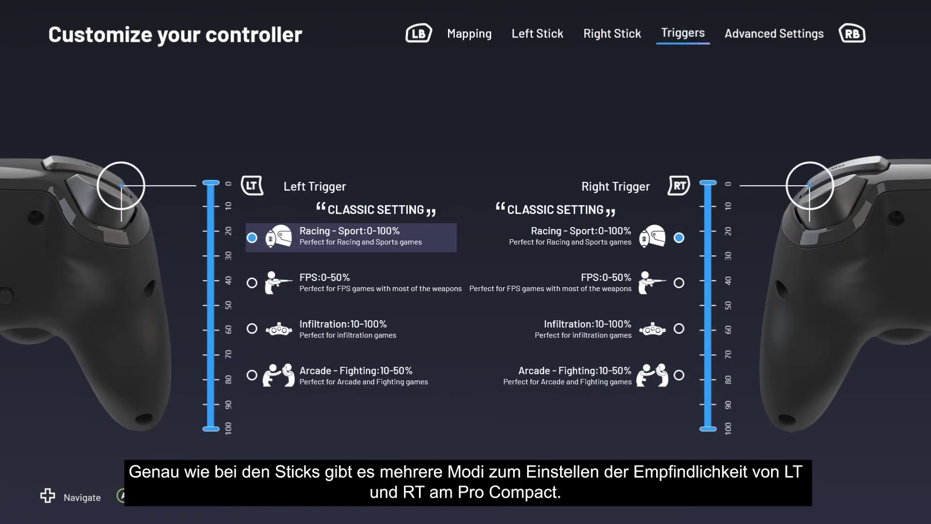
# Try the left trigger's FPS 0-50%, Infiltration 10-100% and Arcade - Fighting 10-50% modes.
pyautogui.press('Down')
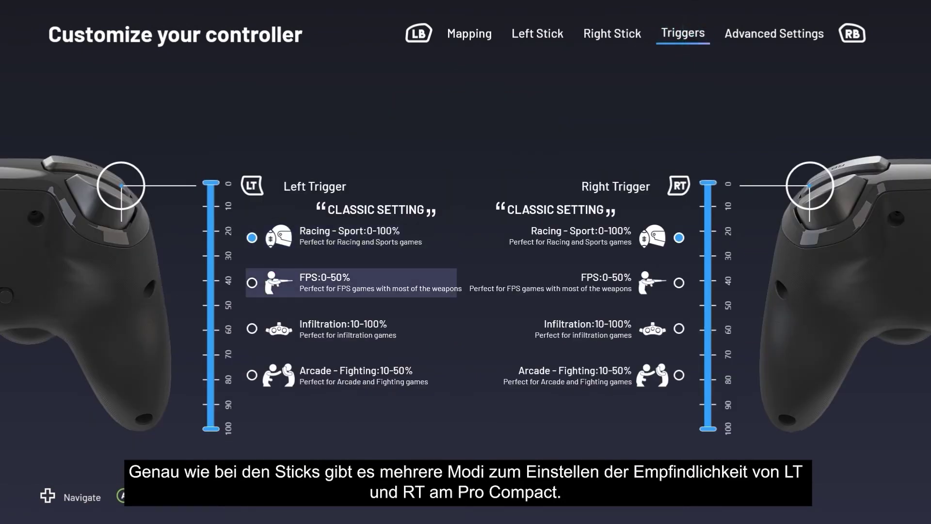
pyautogui.press('Return')
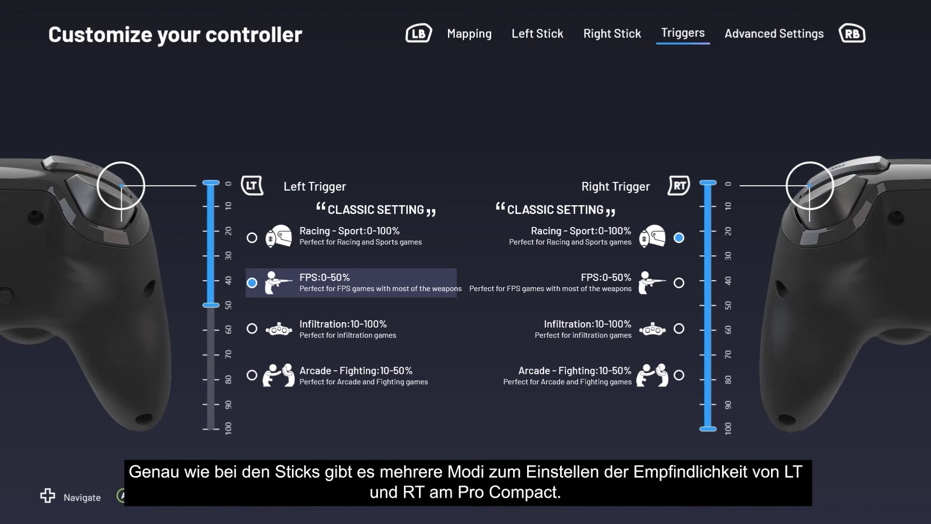
pyautogui.press('Down')
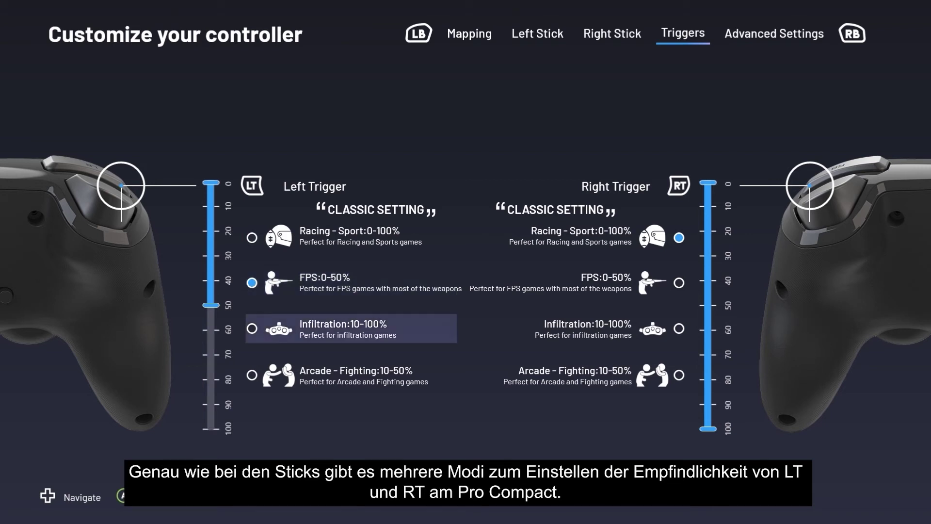
pyautogui.press('Return')
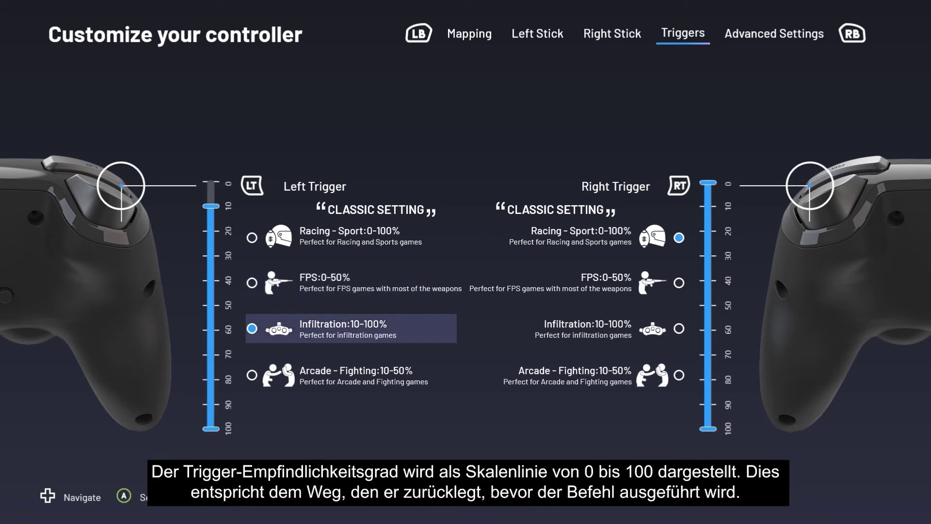
pyautogui.press('Down')
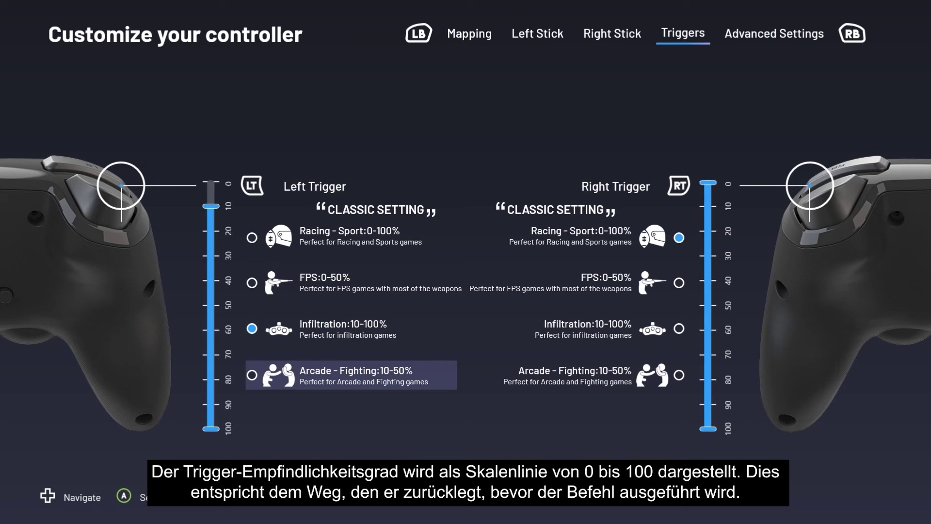
pyautogui.press('Return')
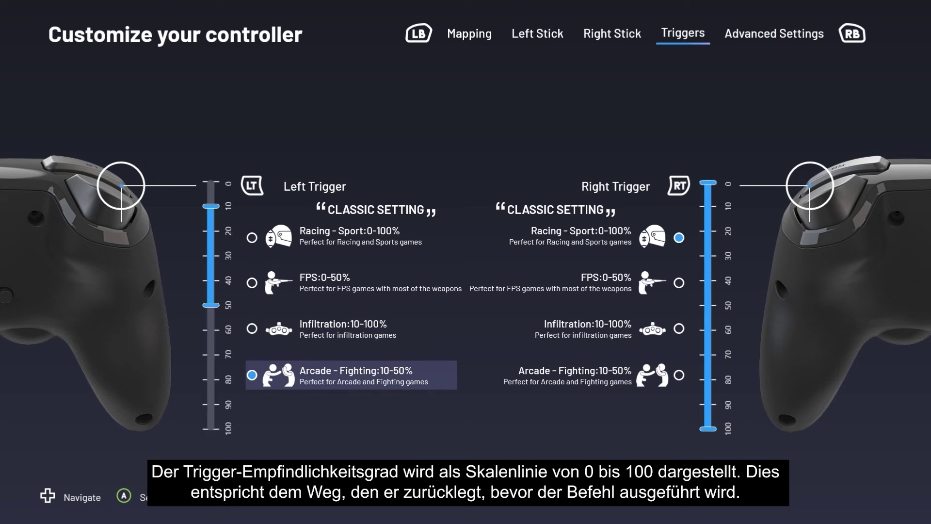
# Set the left trigger back to Racing - Sport 0-100%, then step down to Infiltration 10-100%.
pyautogui.press('Up')
pyautogui.press('Up')
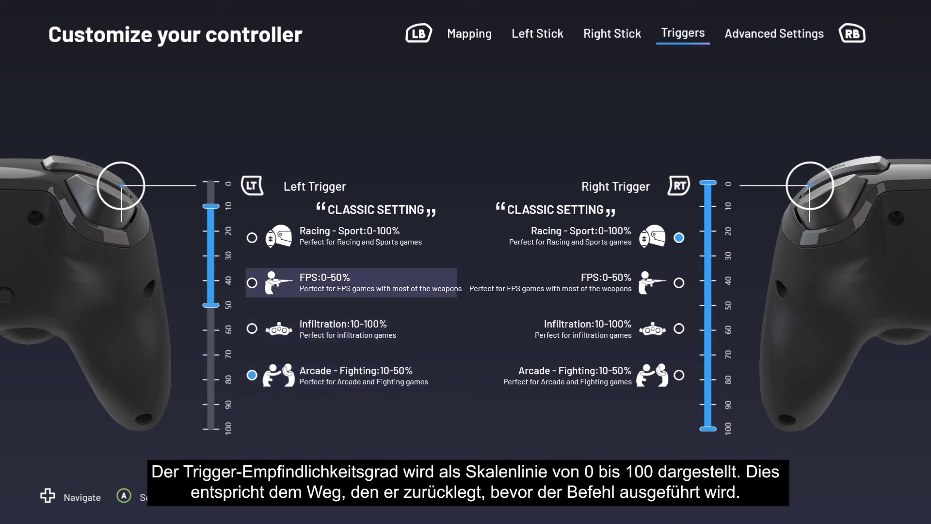
pyautogui.press('Up')
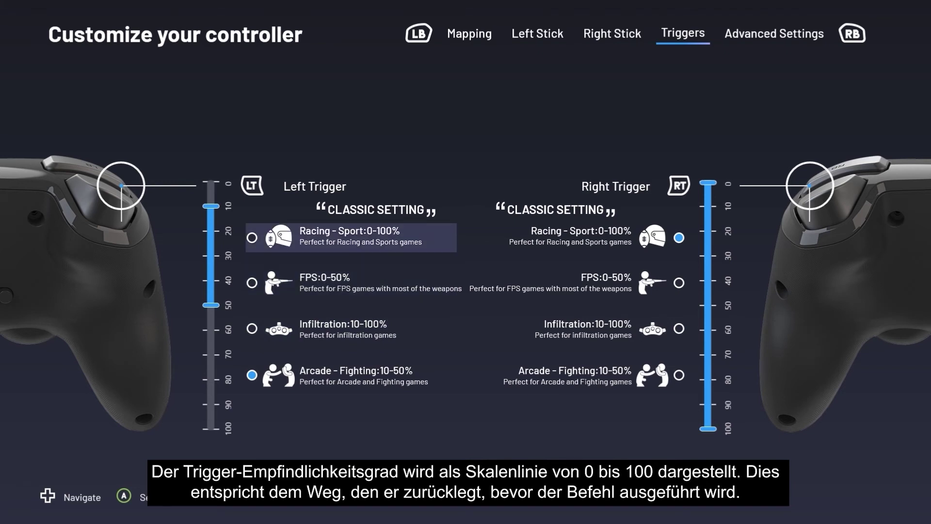
pyautogui.press('Return')
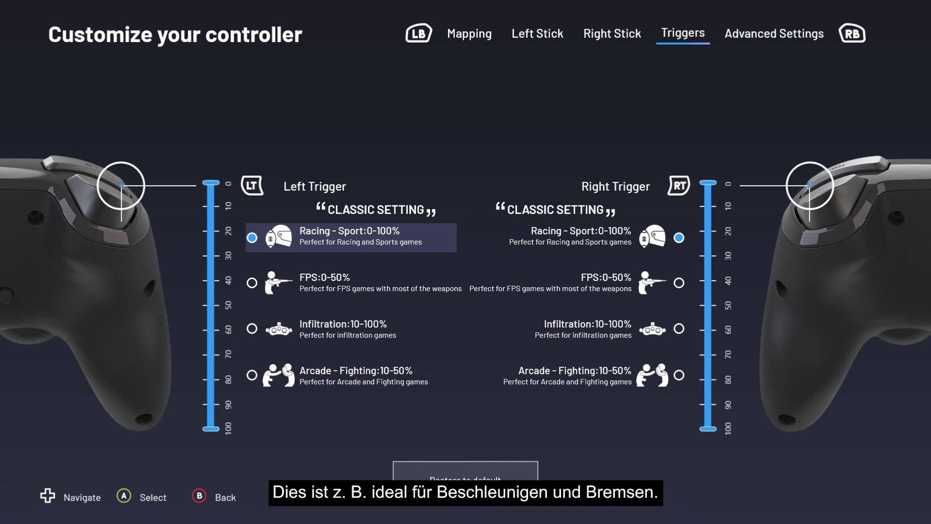
pyautogui.press('Down')
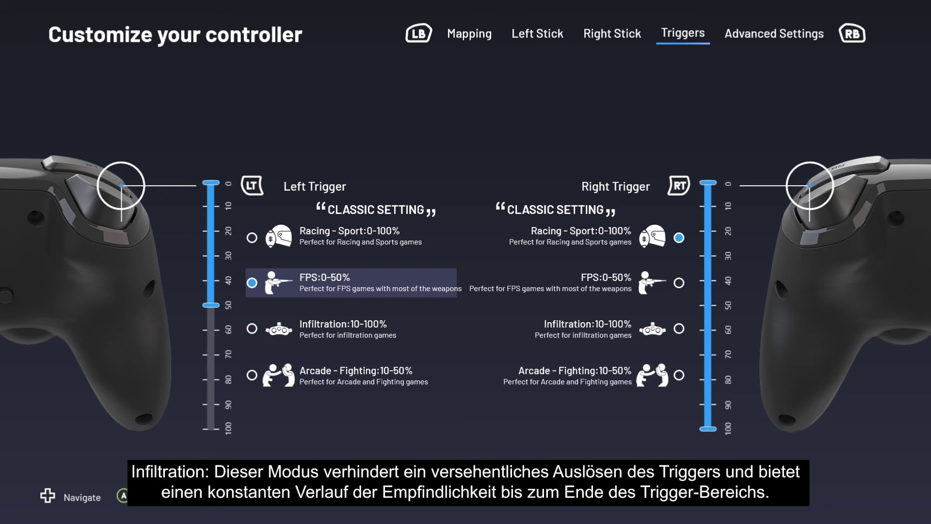
pyautogui.press('Down')
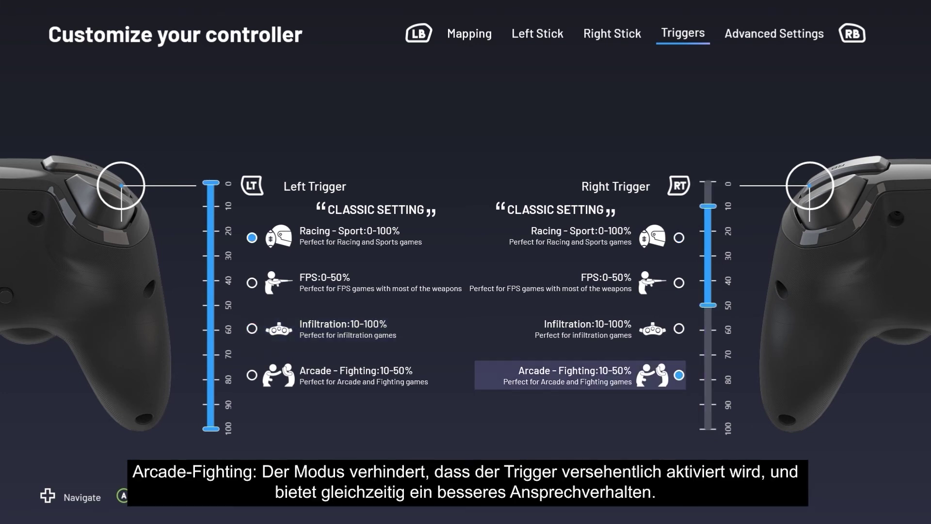
# Try Arcade - Fighting 10-50% on the left trigger, then set it to Racing - Sport 0-100%.
pyautogui.press('Left')
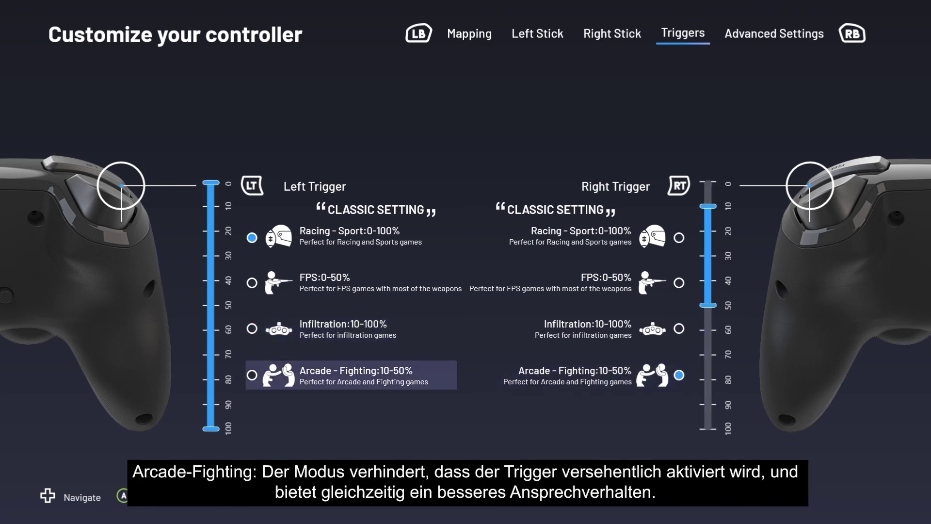
pyautogui.press('Return')
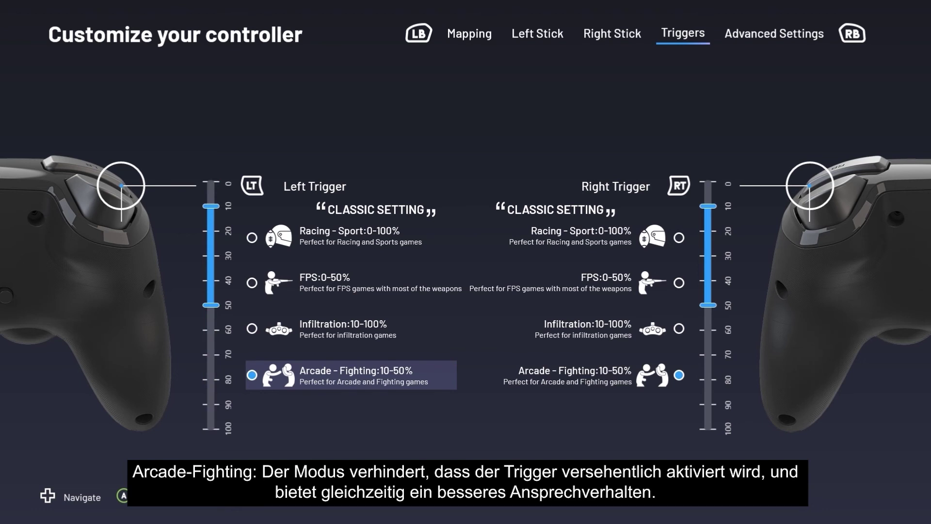
pyautogui.press('Right')
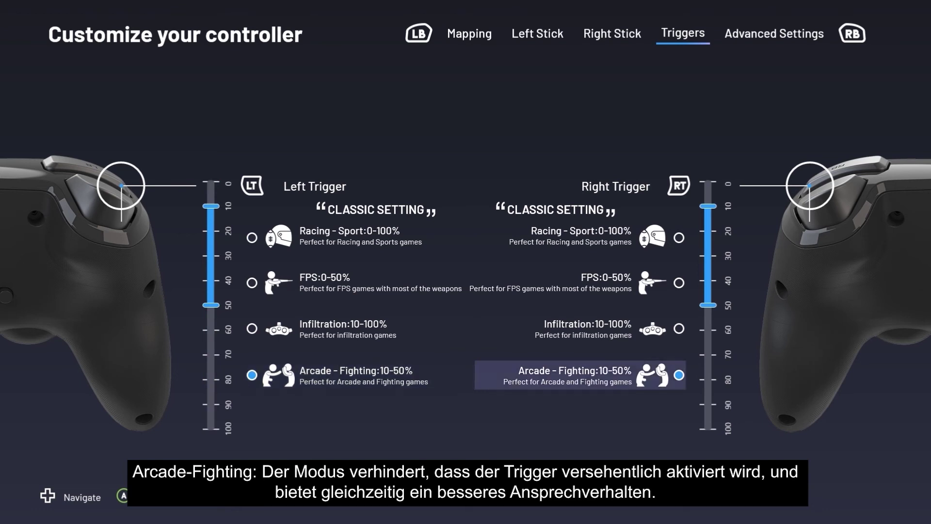
pyautogui.press('Up')
pyautogui.press('Left')
pyautogui.press('Up')
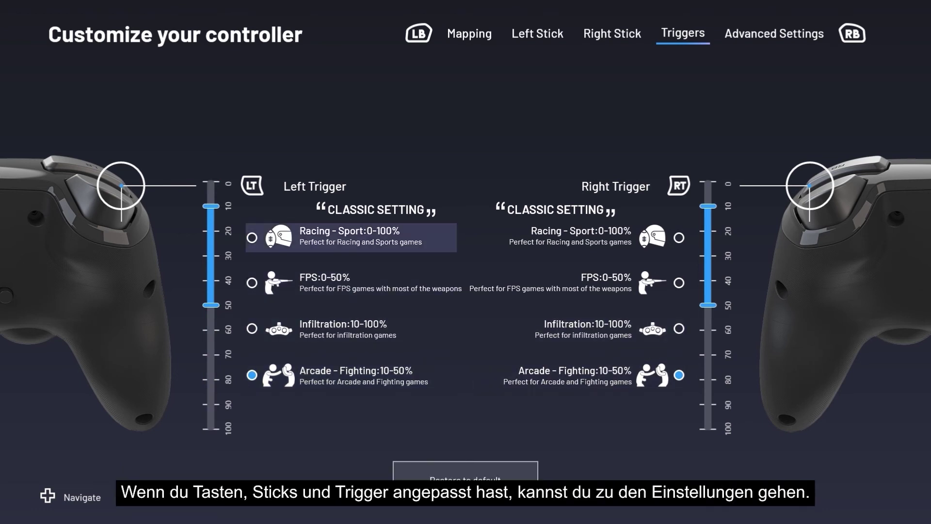
pyautogui.press('Up')
pyautogui.press('Return')
# Set the right trigger to FPS 0-50% and move on to Advanced Settings.
pyautogui.press('Right')
pyautogui.press('Down')
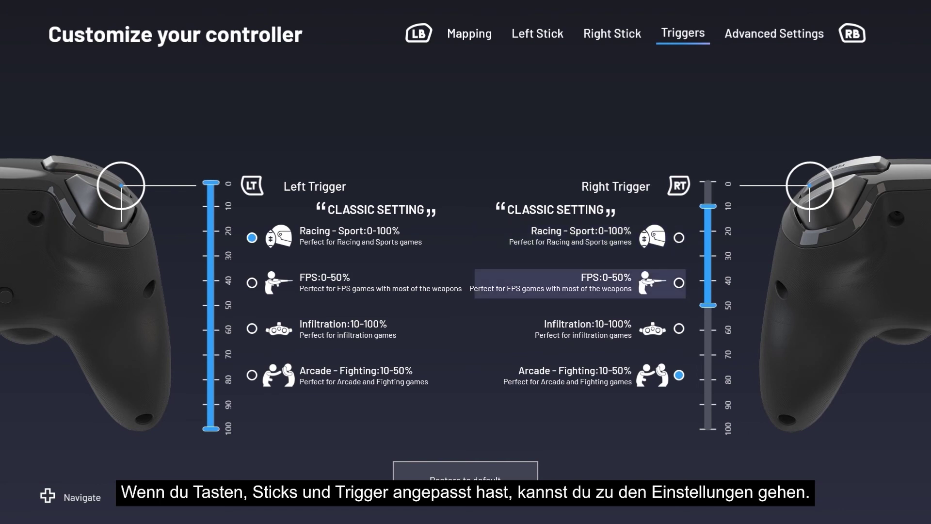
pyautogui.press('Return')
pyautogui.press('Up')
pyautogui.press('pagedown')
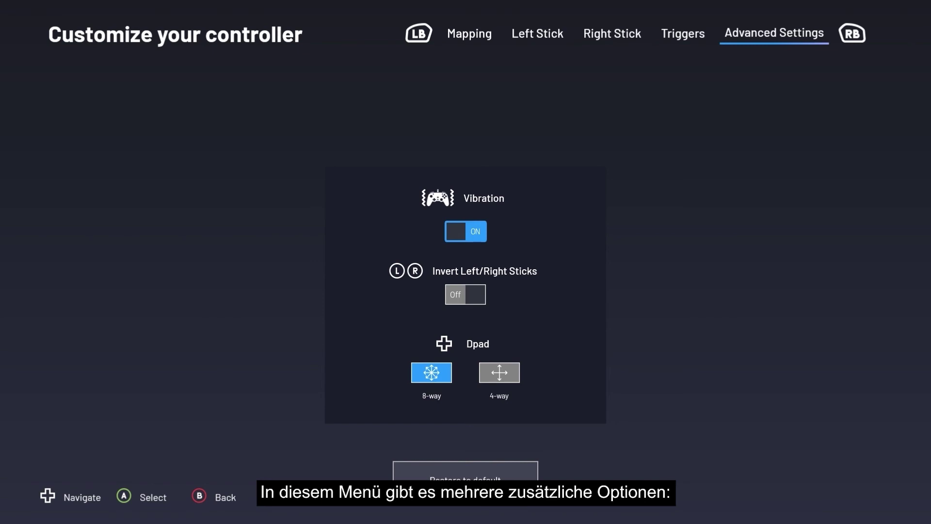
# Toggle vibration and left/right stick inversion, leaving vibration on and sticks not inverted.
pyautogui.press('Return')
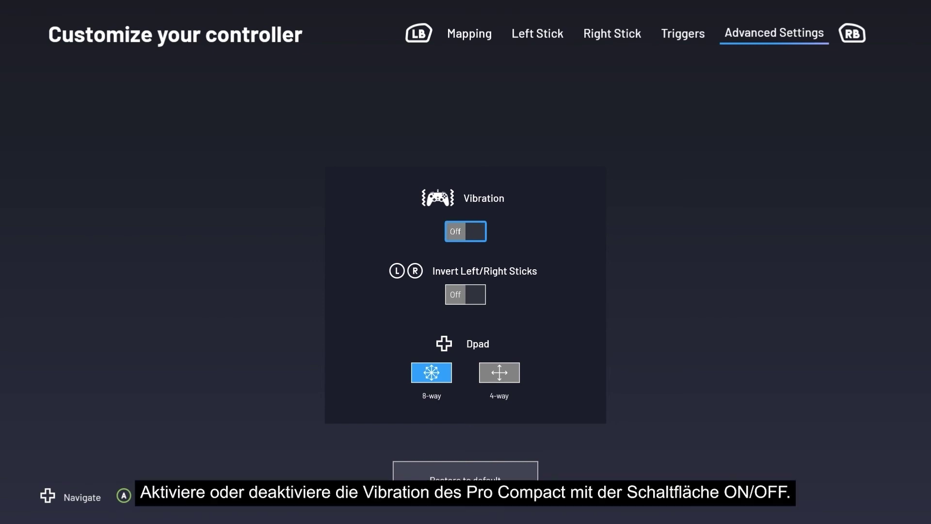
pyautogui.press('Return')
pyautogui.press('Down')
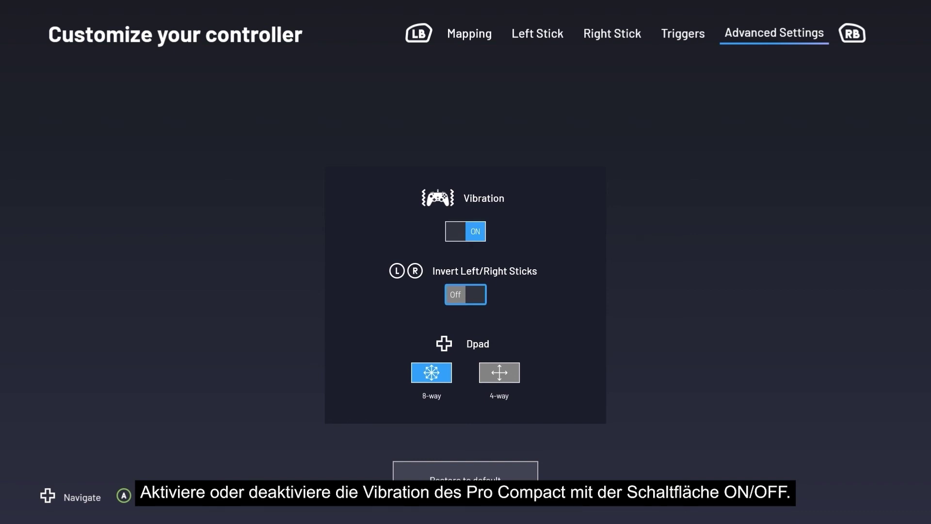
pyautogui.press('Return')
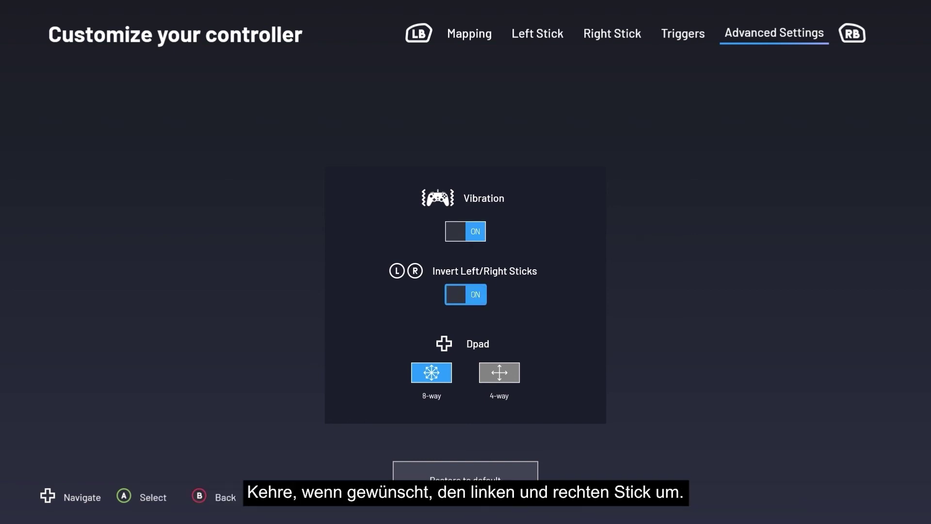
pyautogui.press('Return')
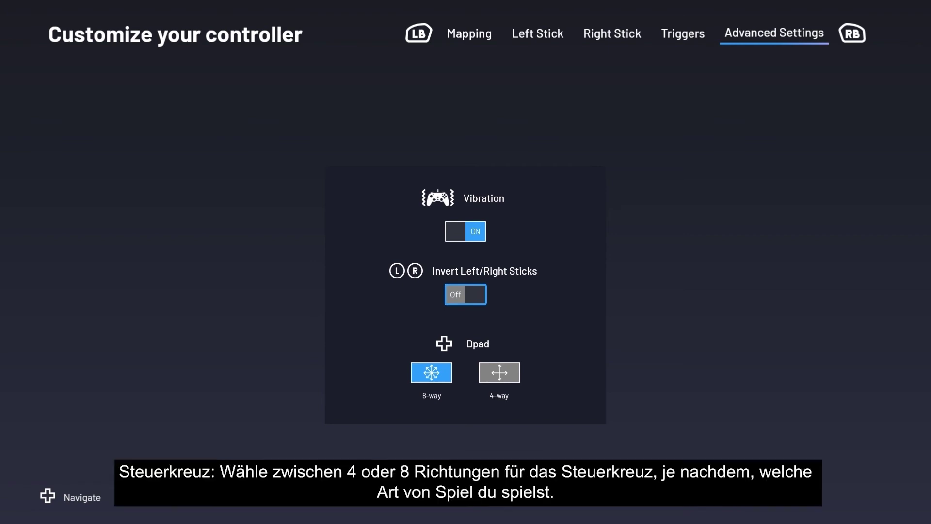
# Switch between the 8-way and 4-way Dpad options, then return to the home screen.
pyautogui.press('Down')
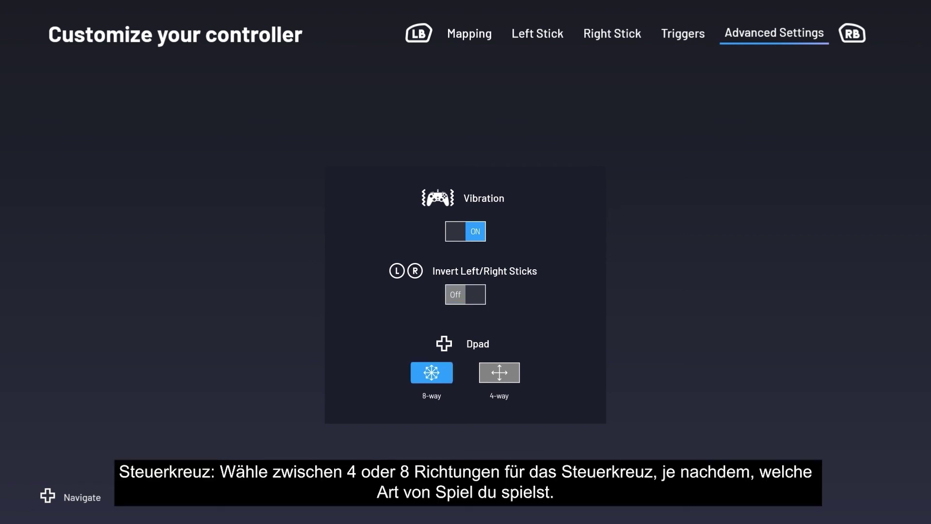
pyautogui.press('Right')
pyautogui.press('Left')
pyautogui.press('Right')
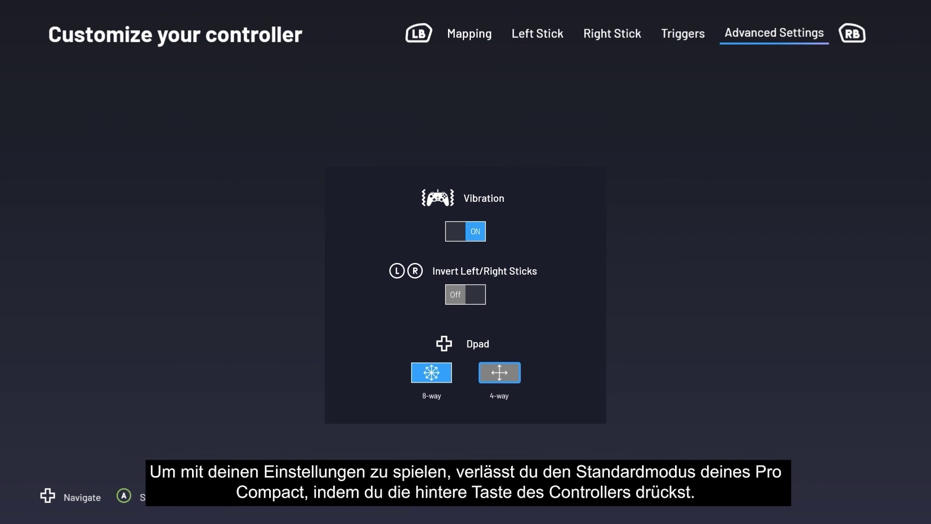
pyautogui.press('Escape')
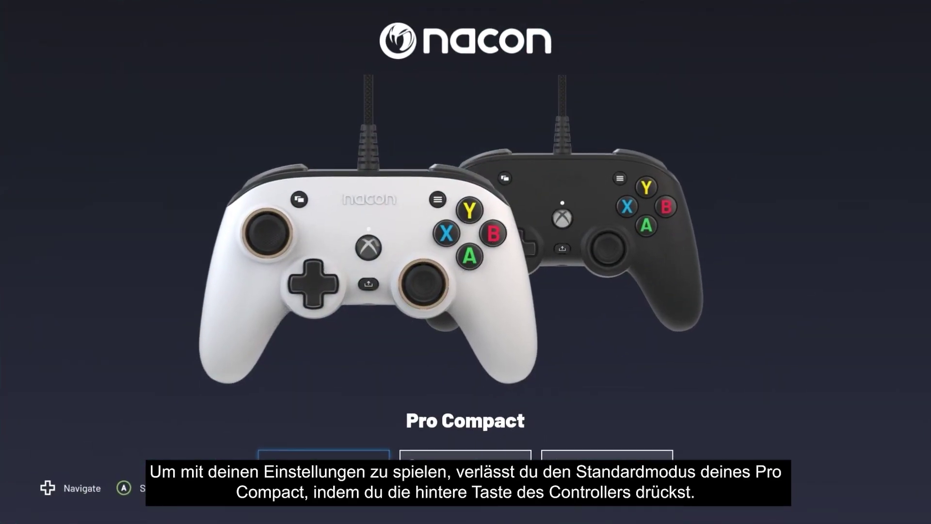